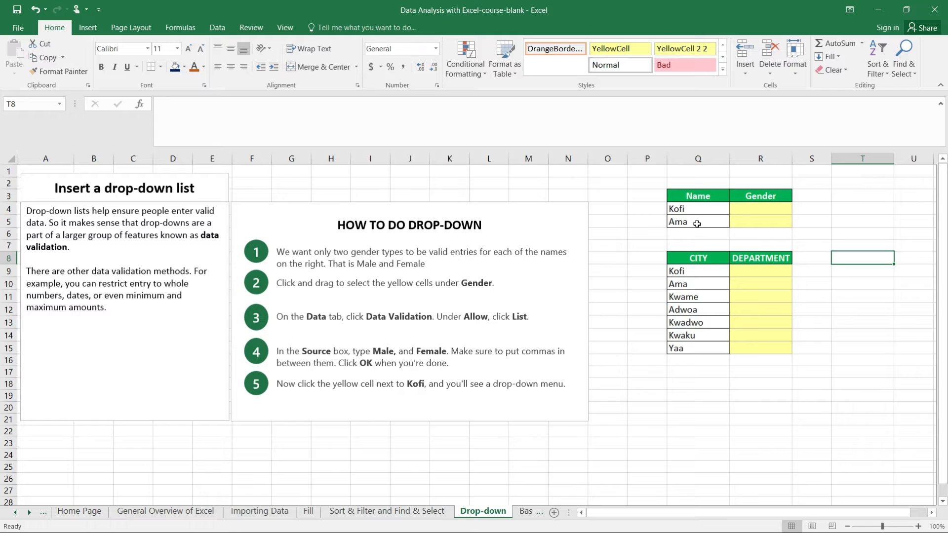
# - Add list data validation to the yellow Gender cells R4:R5 with the source "Male,Female"
pyautogui.click(753, 208)
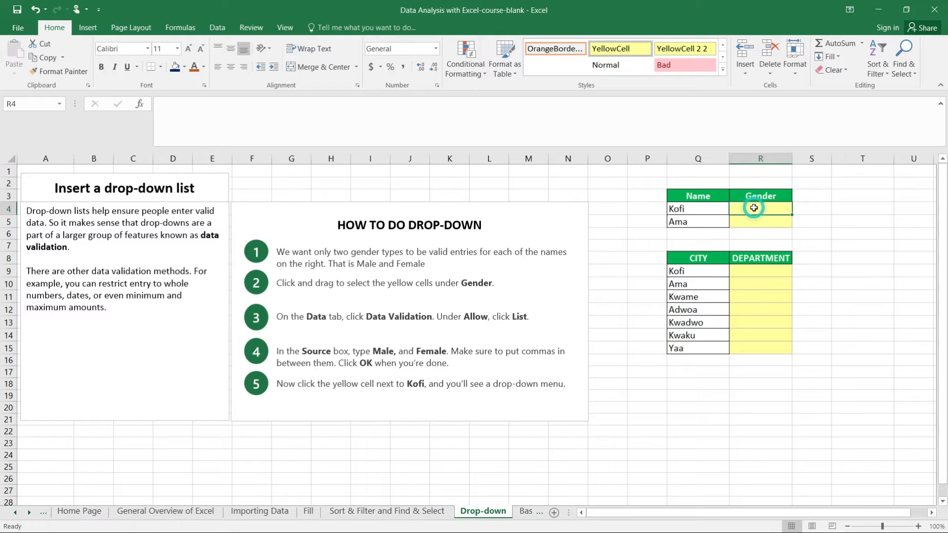
pyautogui.click(217, 30)
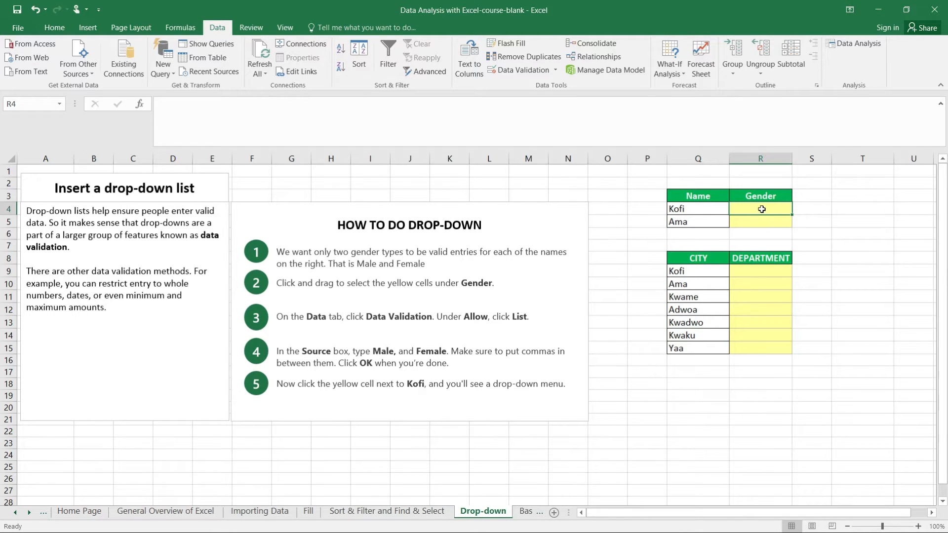
pyautogui.moveTo(763, 211); pyautogui.dragTo(760, 227)
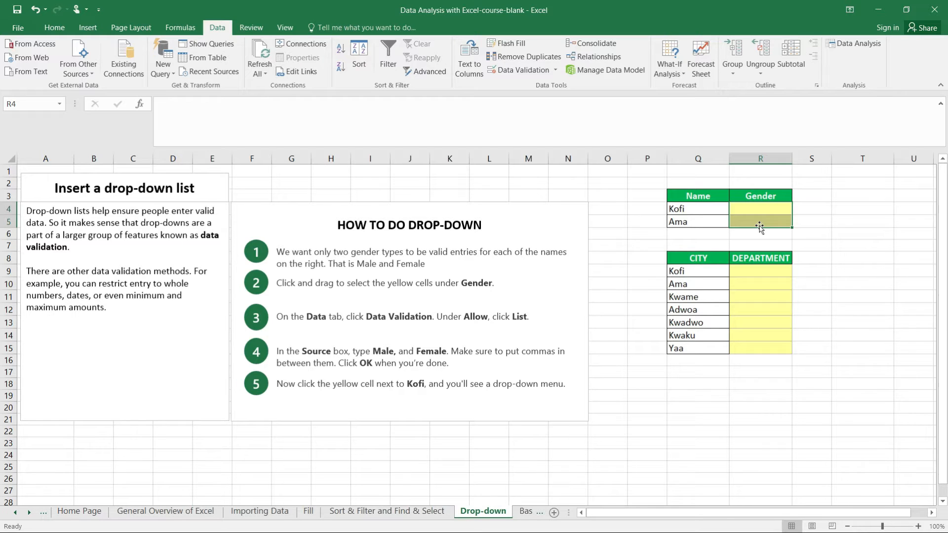
pyautogui.click(760, 207)
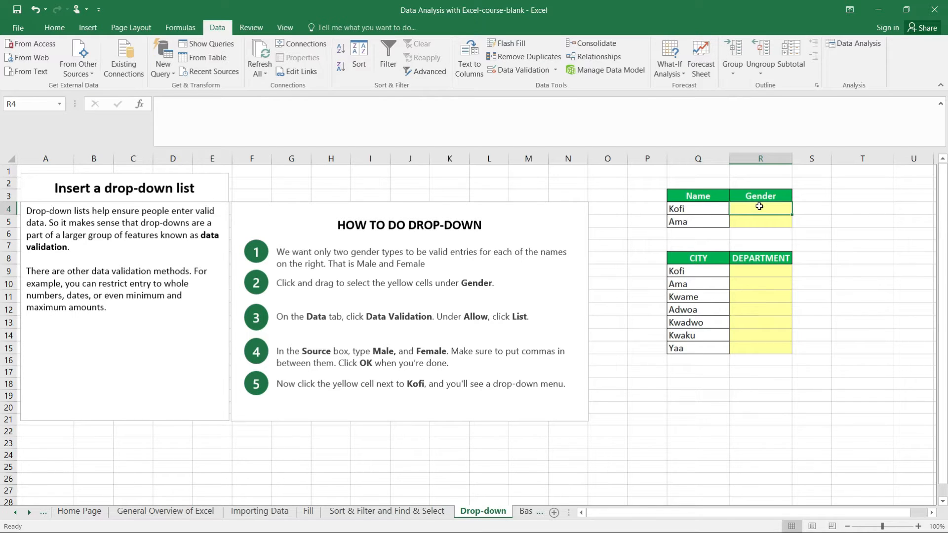
pyautogui.moveTo(759, 207); pyautogui.dragTo(760, 222)
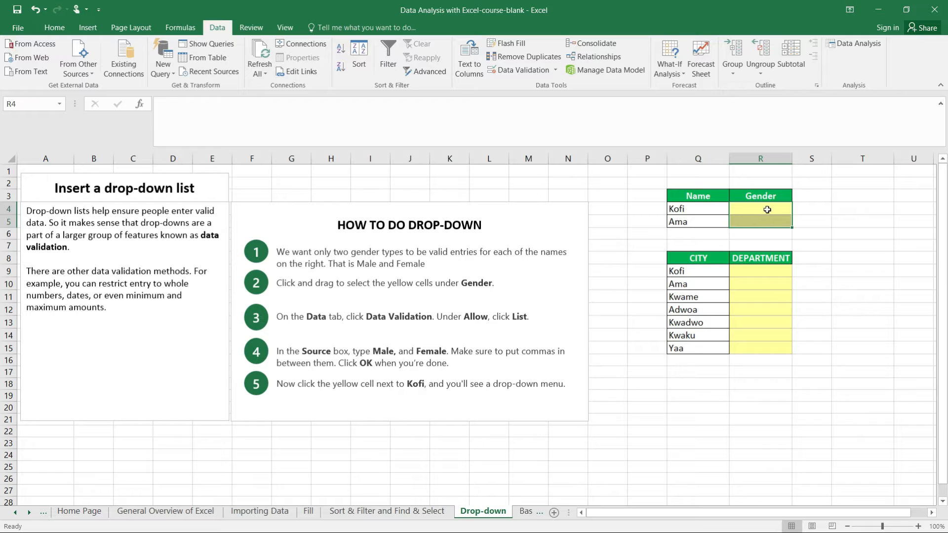
pyautogui.click(523, 70)
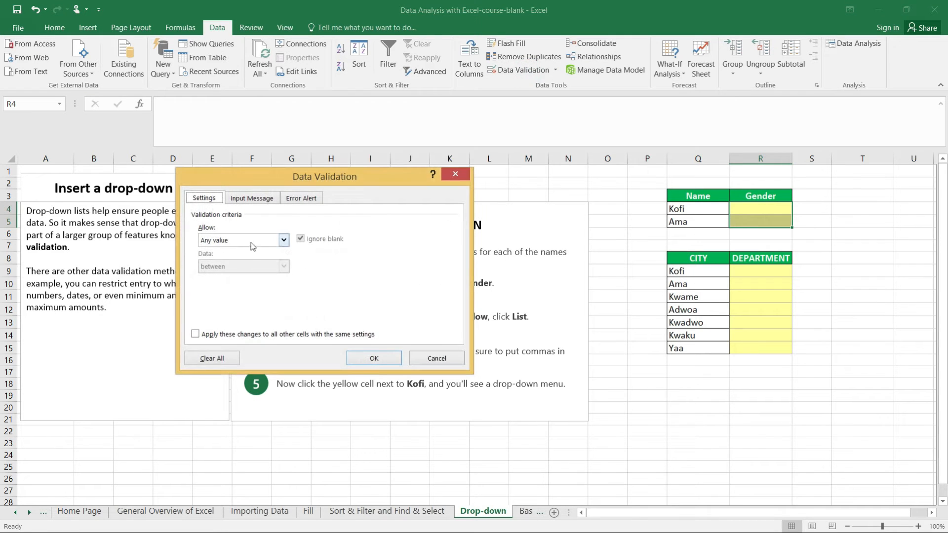
pyautogui.click(284, 240)
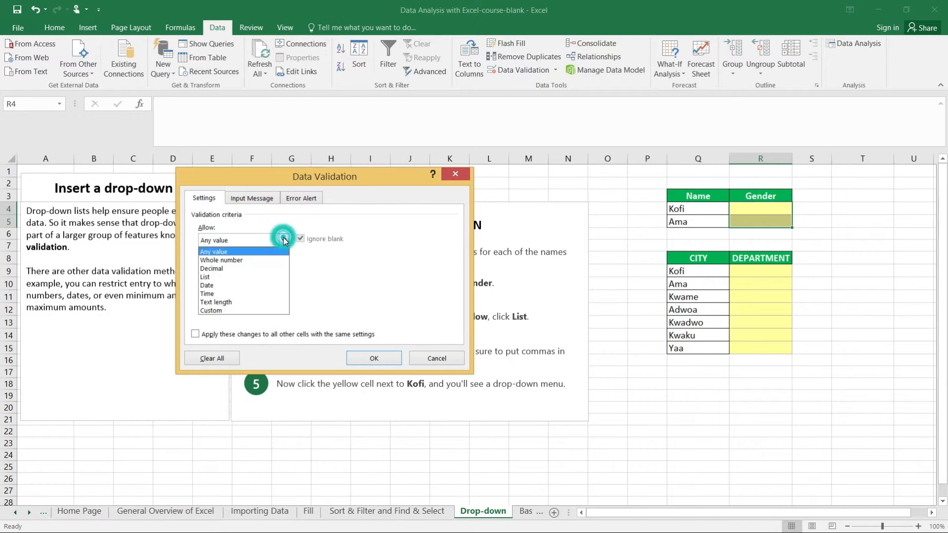
pyautogui.click(207, 278)
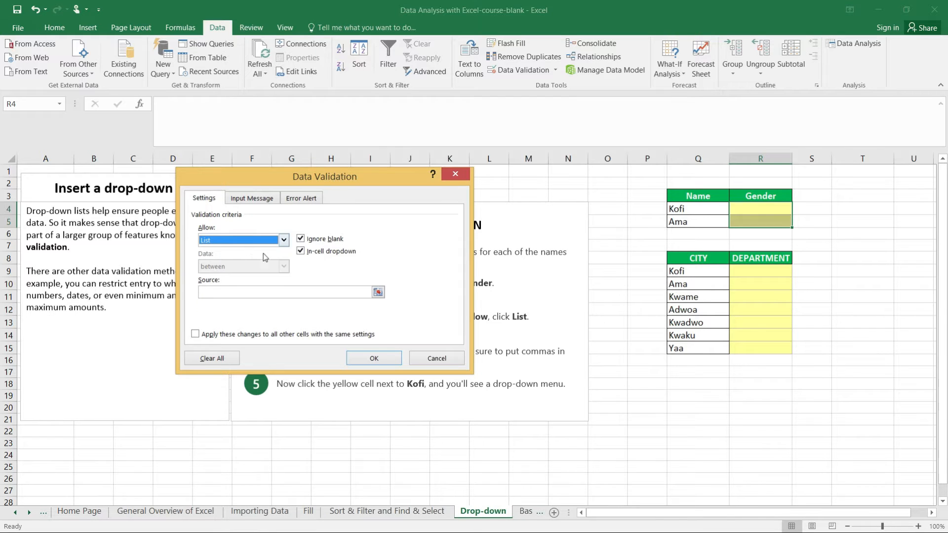
pyautogui.click(218, 290)
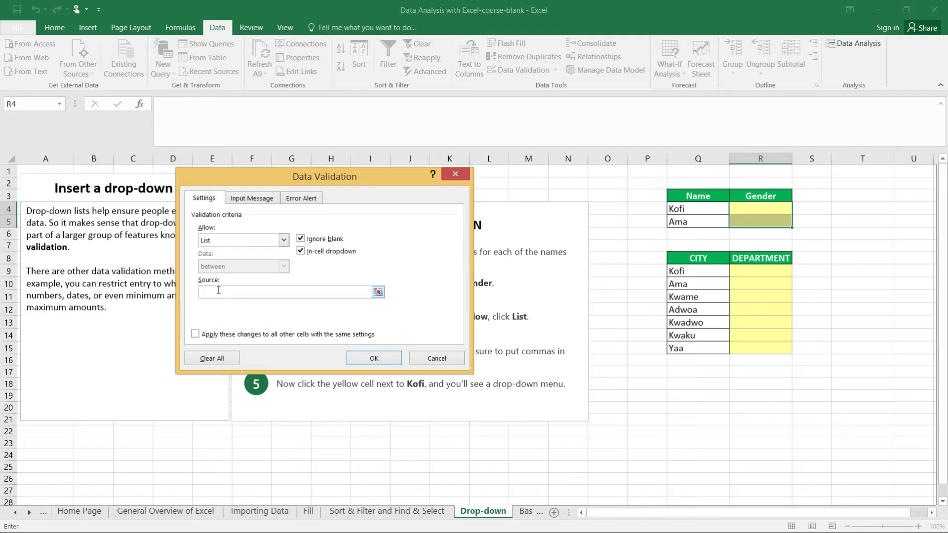
pyautogui.write('Male,Female')
pyautogui.click(373, 358)
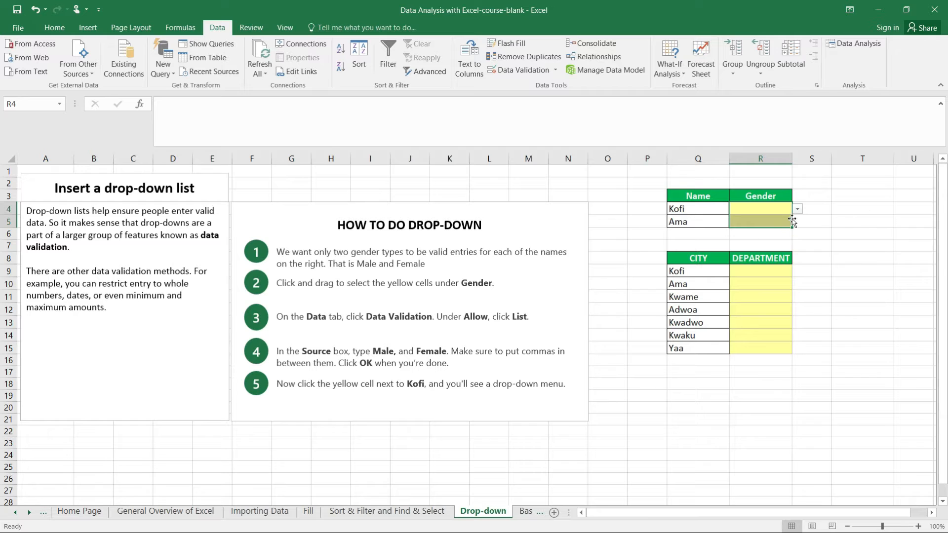
# - Choose Male in cell R4 and Female in cell R5 from their drop-down lists
pyautogui.click(775, 208)
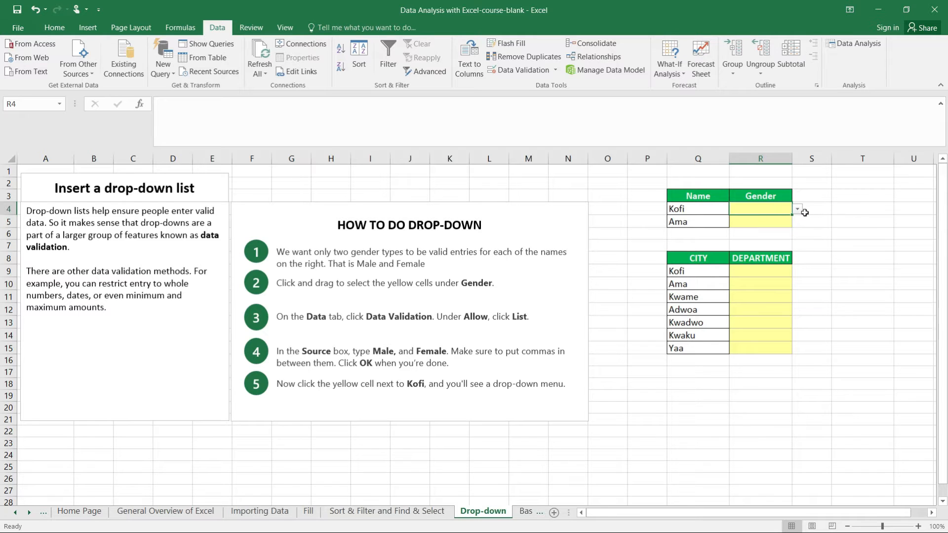
pyautogui.click(798, 209)
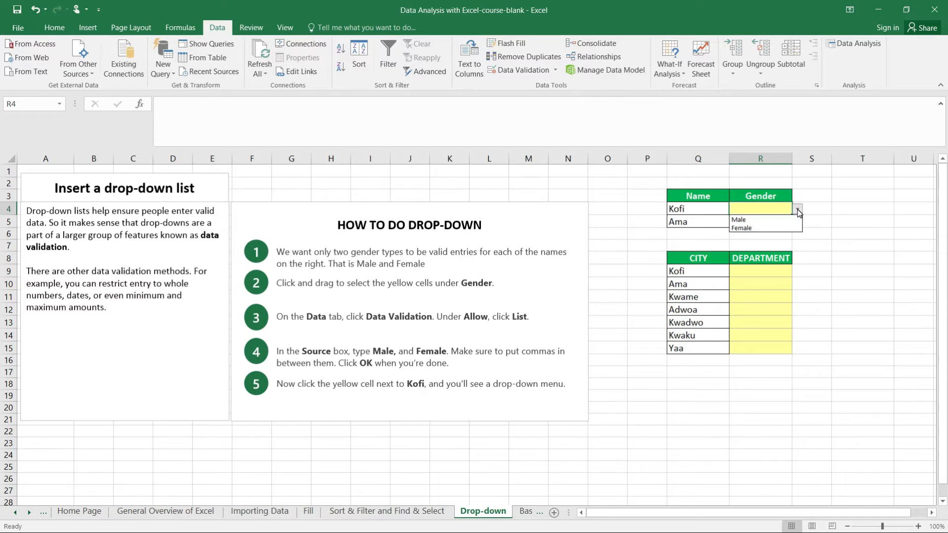
pyautogui.click(744, 220)
pyautogui.click(758, 223)
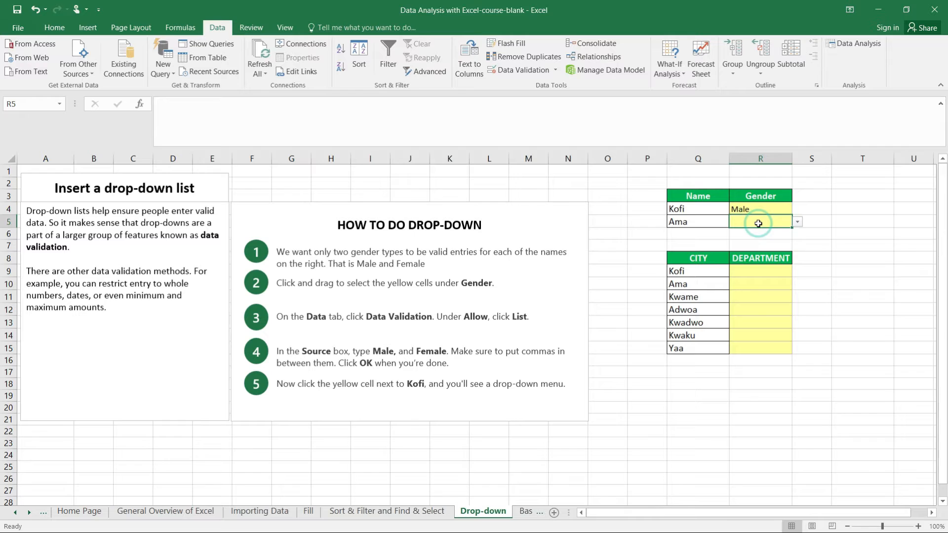
pyautogui.click(798, 223)
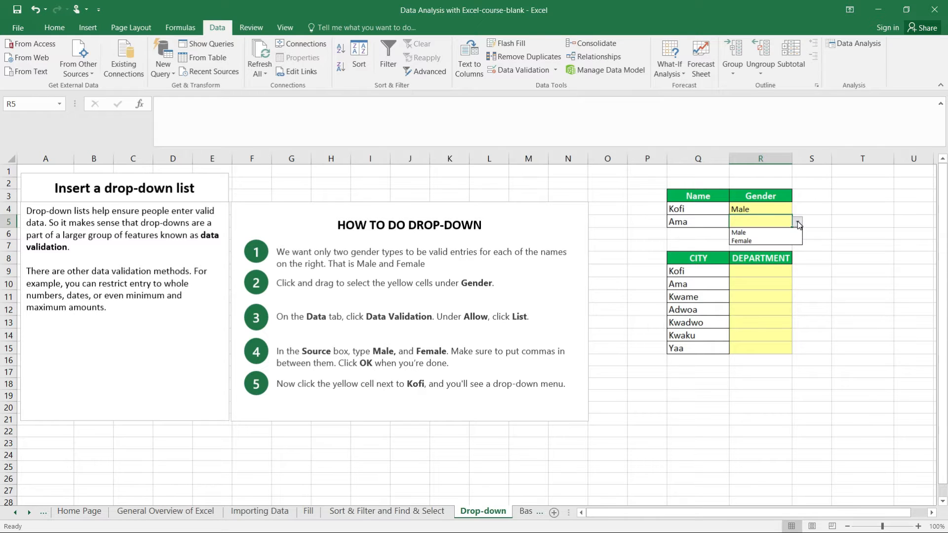
pyautogui.click(745, 241)
# - Try to enter the invalid value "uu" in cell R4 to test the validation, and discard the entry
pyautogui.click(770, 209)
pyautogui.write('uu')
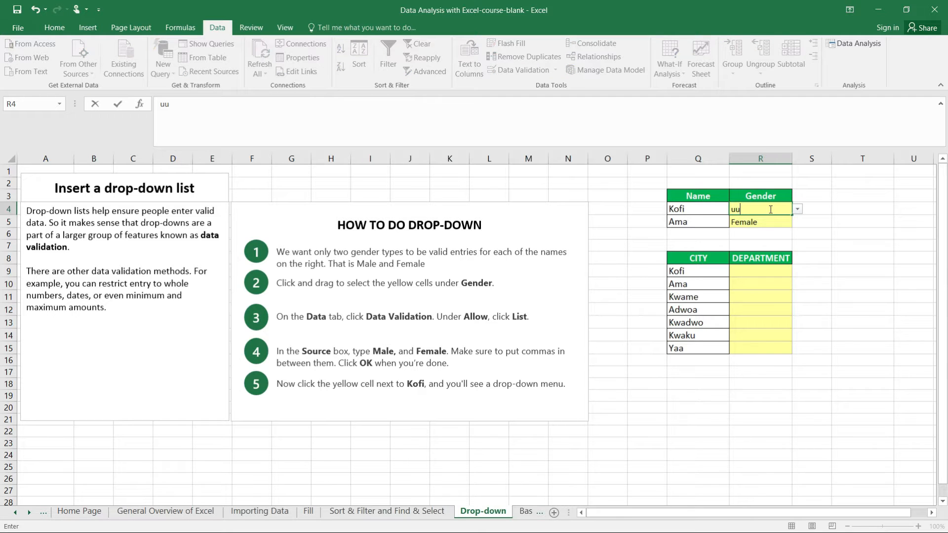
pyautogui.press('Return')
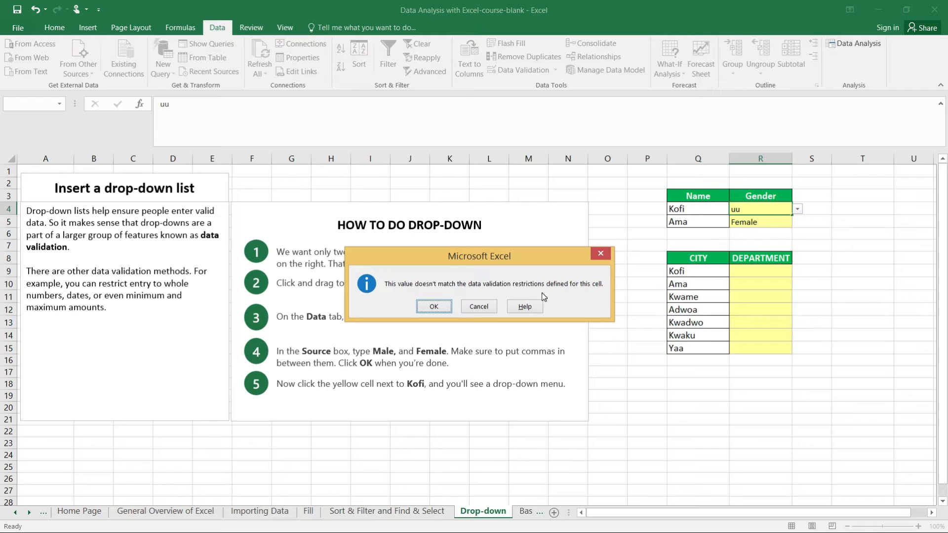
pyautogui.click(483, 307)
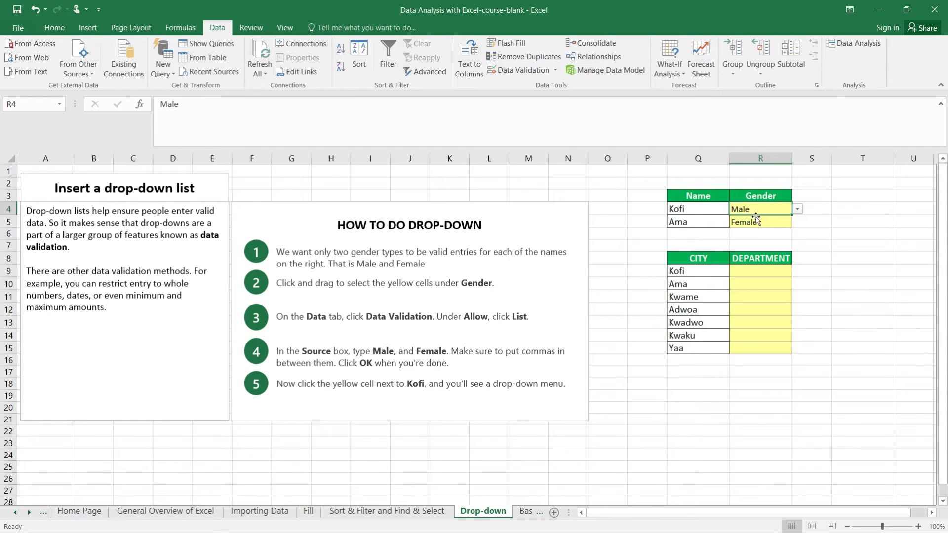
# - Enter the header "Deparments" in T8 with IT, Accounts and Sales listed below it in T9:T11
pyautogui.click(840, 299)
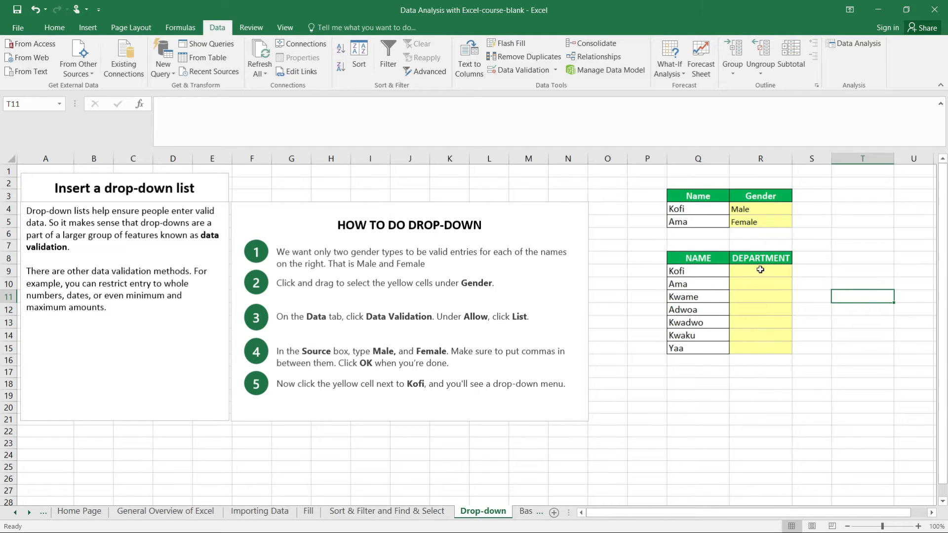
pyautogui.click(852, 257)
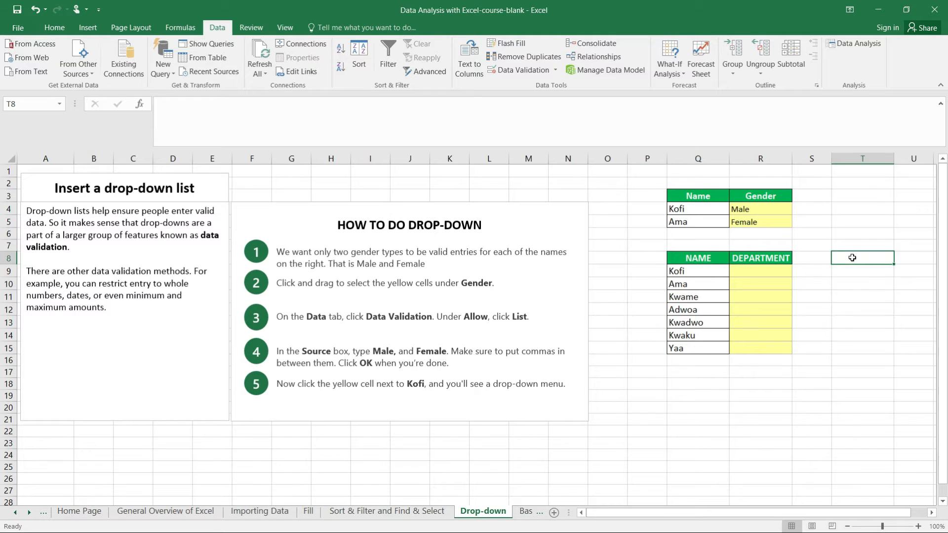
pyautogui.write('Deparments')
pyautogui.click(857, 274)
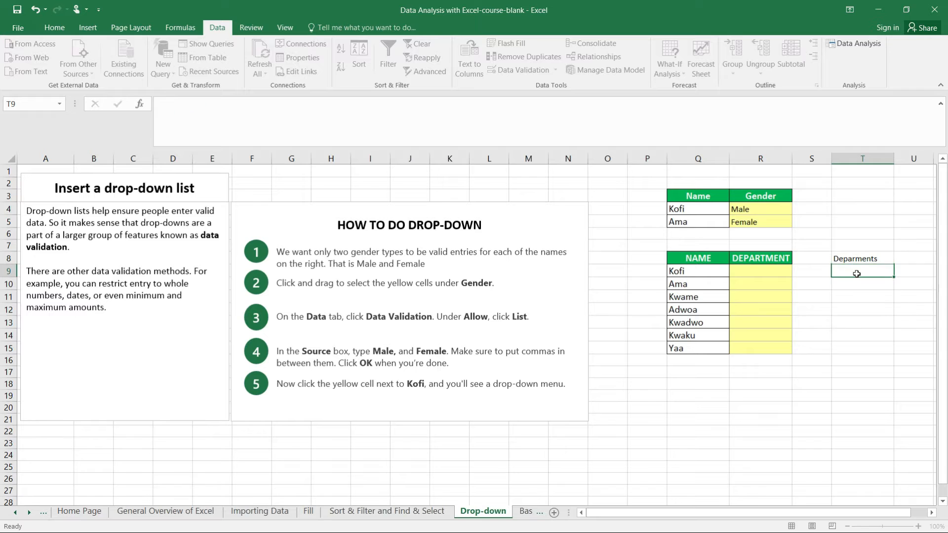
pyautogui.write('IT')
pyautogui.press('Return')
pyautogui.write('Accounts')
pyautogui.press('Return')
pyautogui.write('Sales')
pyautogui.click(873, 330)
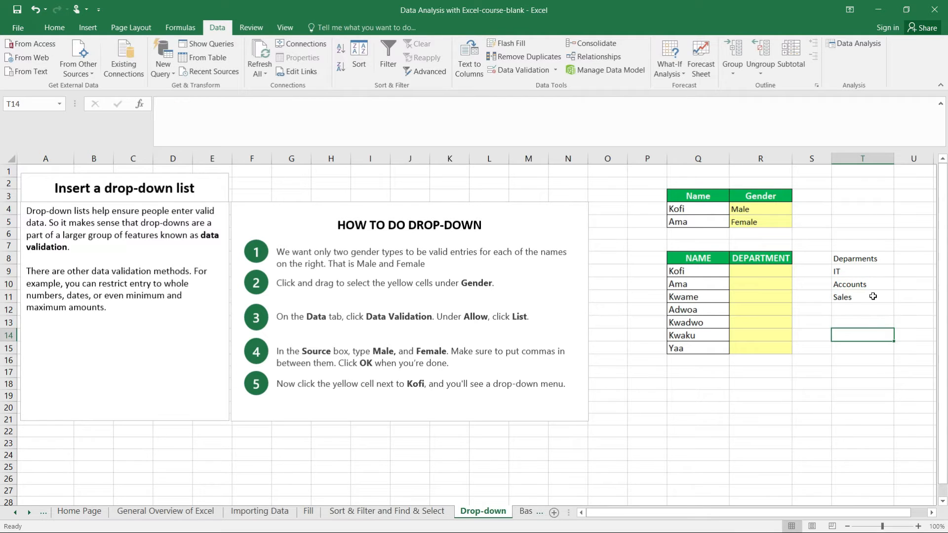
# - Convert the department list in T8:T11 into a table with headers
pyautogui.click(857, 259)
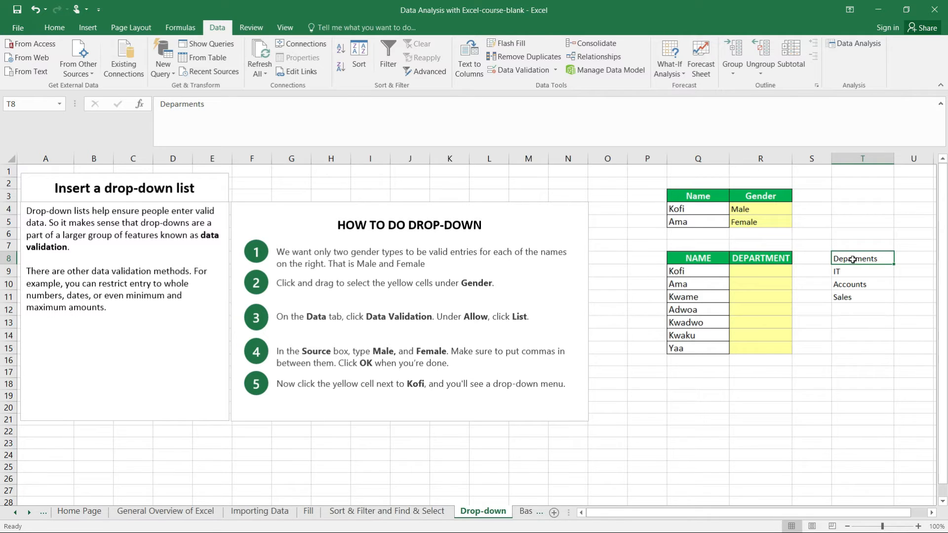
pyautogui.moveTo(853, 260); pyautogui.dragTo(852, 295)
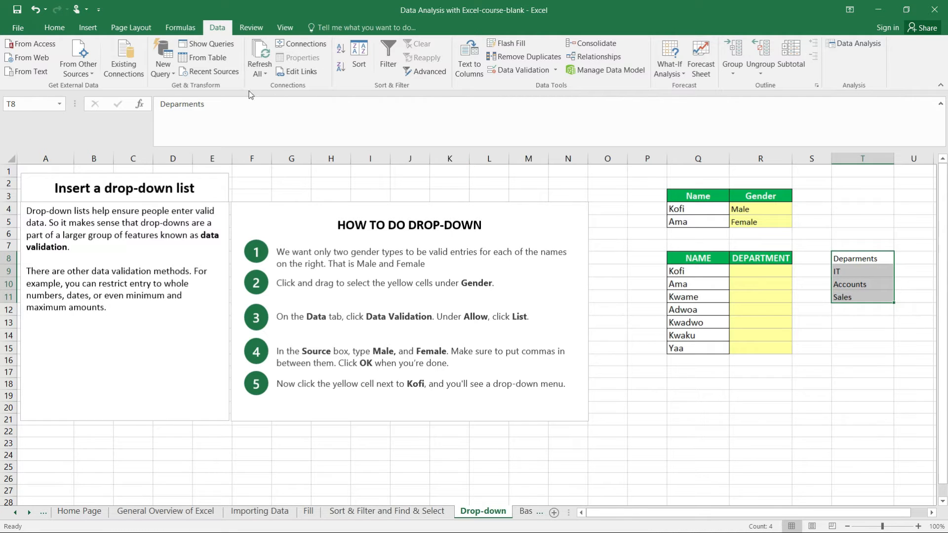
pyautogui.click(88, 28)
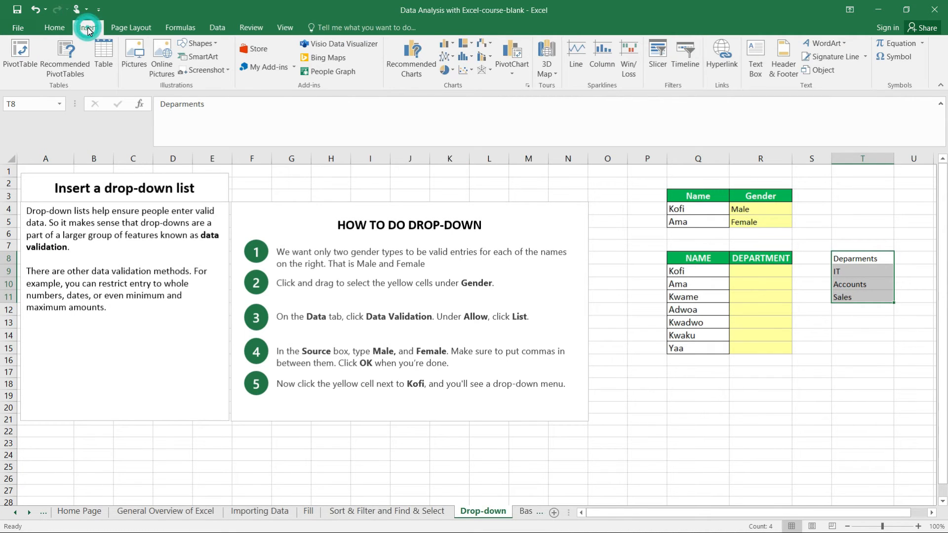
pyautogui.click(101, 54)
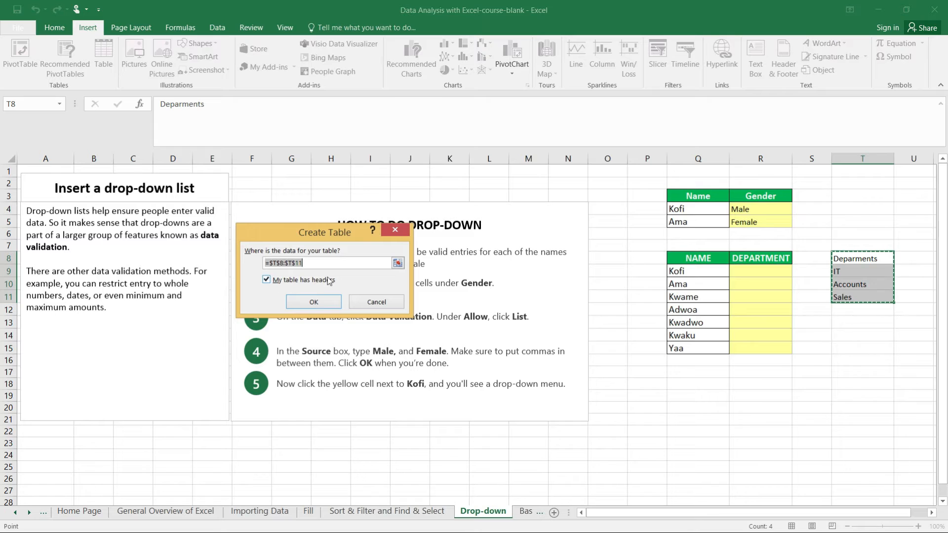
pyautogui.click(267, 280)
pyautogui.click(267, 279)
pyautogui.click(316, 302)
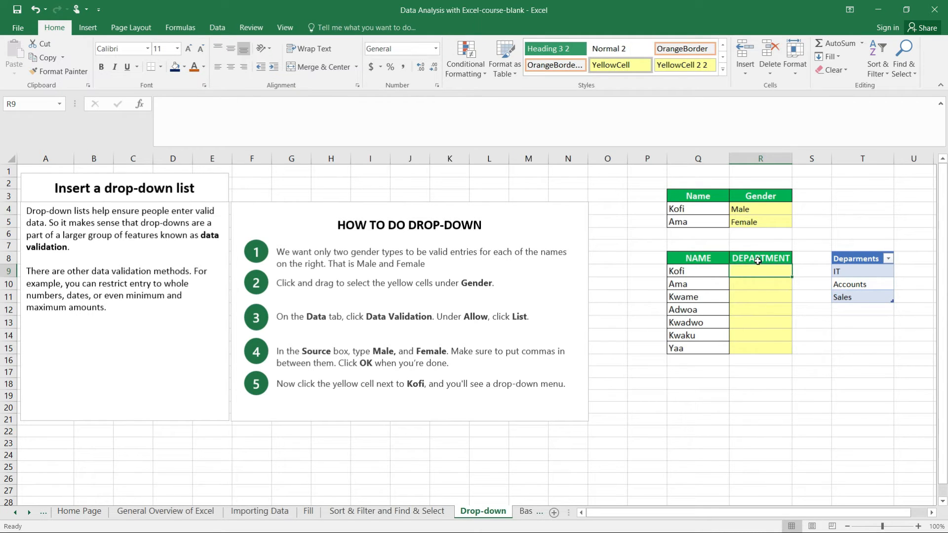
# - Add list data validation to the yellow DEPARTMENT cells R9:R15 with the source =$T$9:$T$11
pyautogui.moveTo(755, 273); pyautogui.dragTo(757, 346)
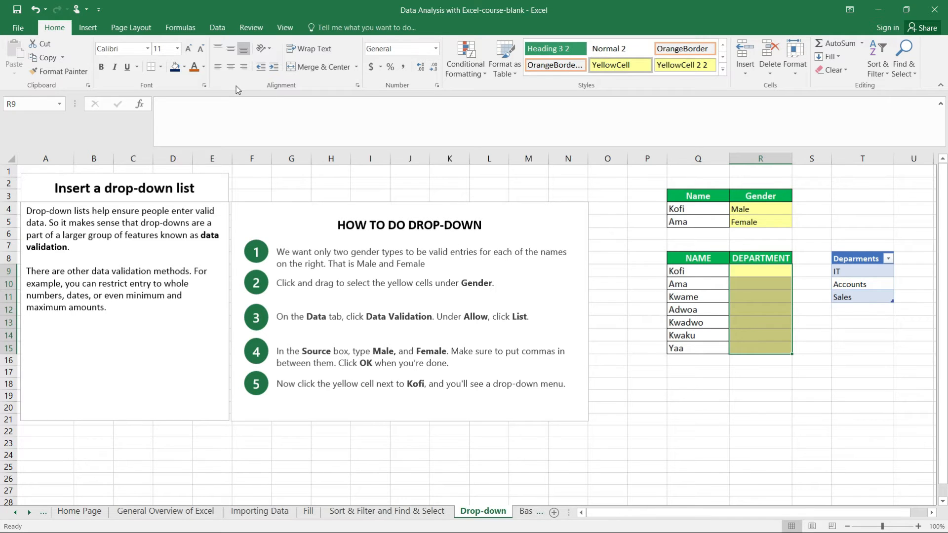
pyautogui.click(207, 27)
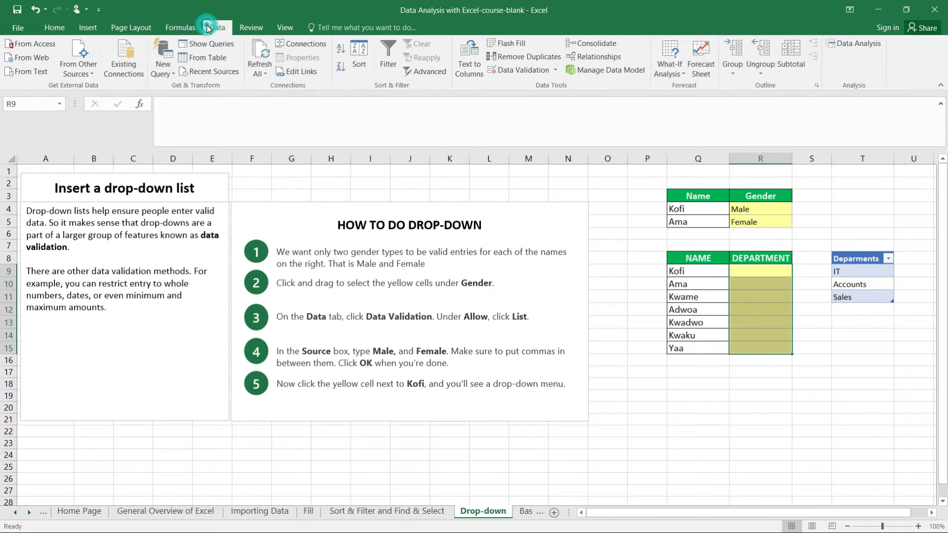
pyautogui.click(533, 73)
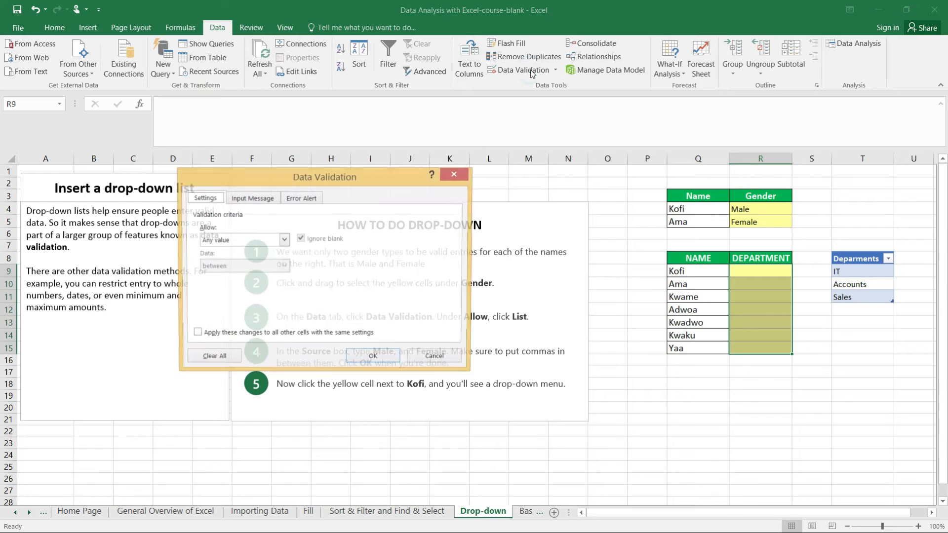
pyautogui.click(283, 241)
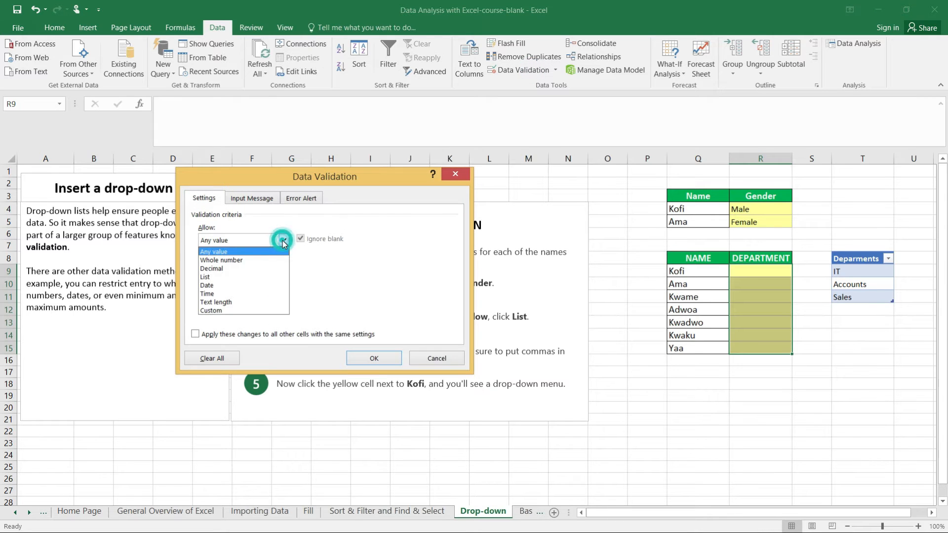
pyautogui.click(220, 278)
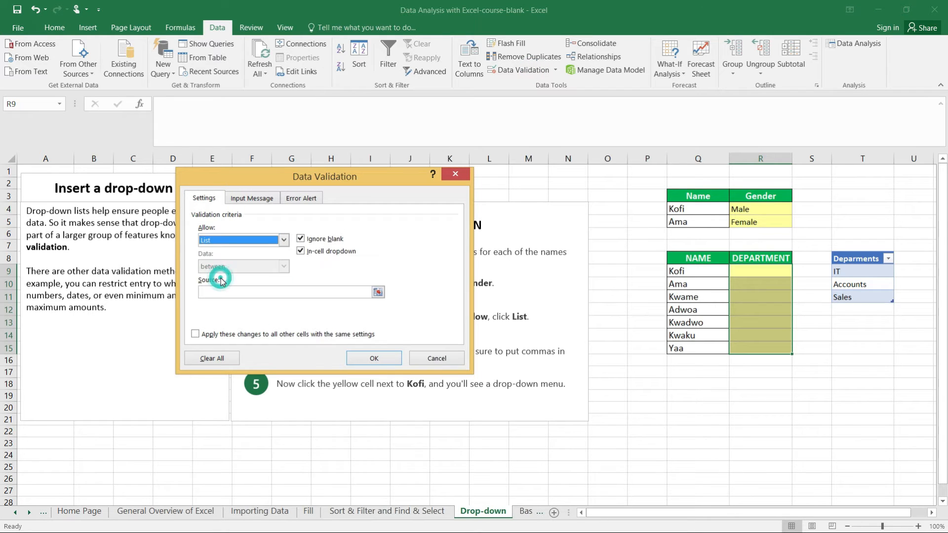
pyautogui.click(244, 293)
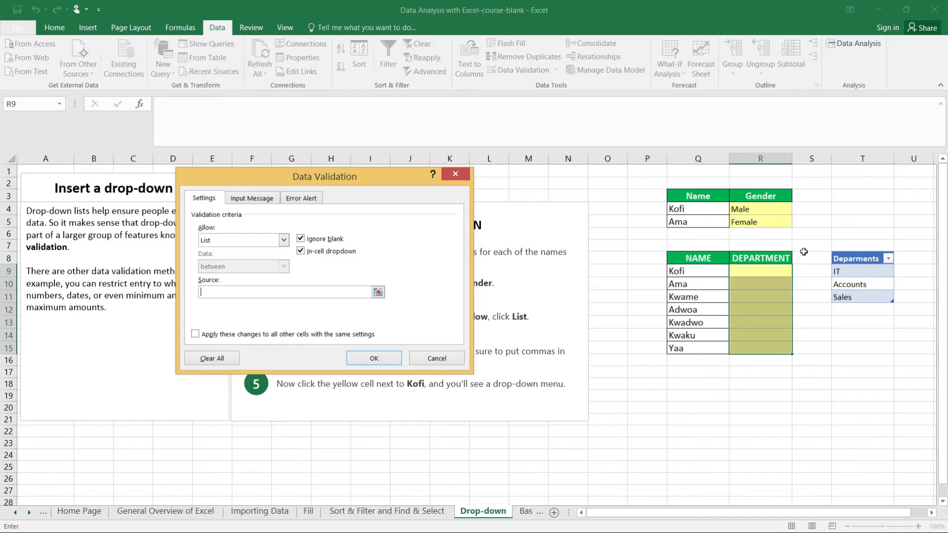
pyautogui.click(849, 271)
pyautogui.moveTo(849, 270); pyautogui.dragTo(850, 295)
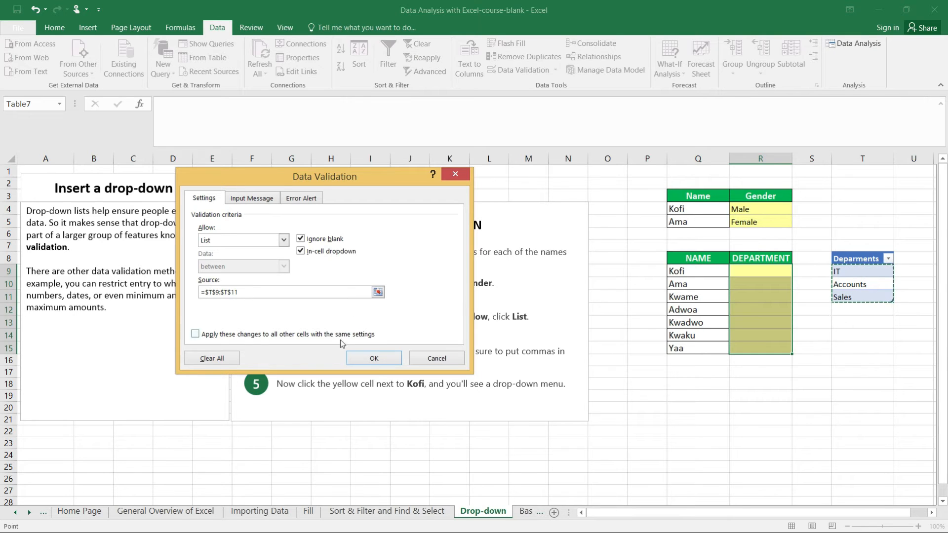
pyautogui.click(374, 359)
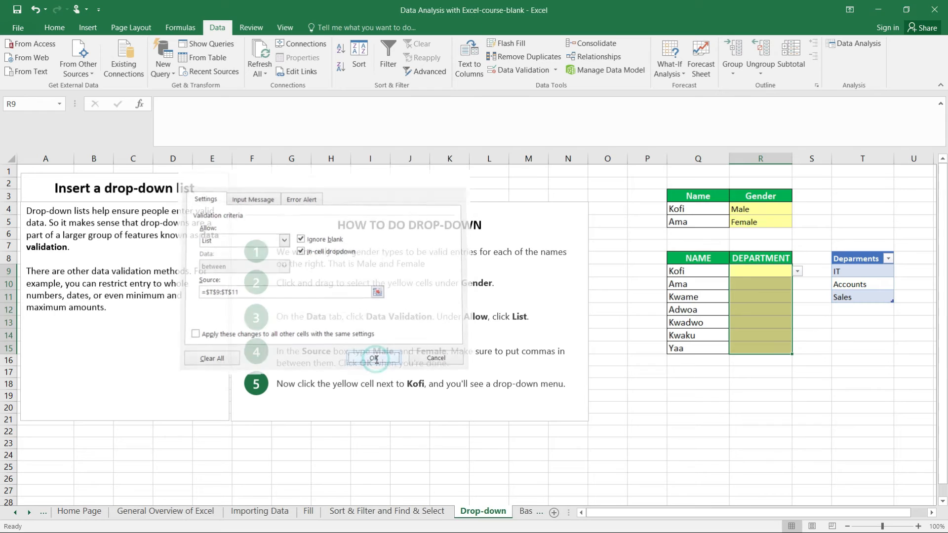
# - Fill the DEPARTMENT cells R9, R10 and R11 from their drop-down lists with Accounts, IT and Sales
pyautogui.click(798, 271)
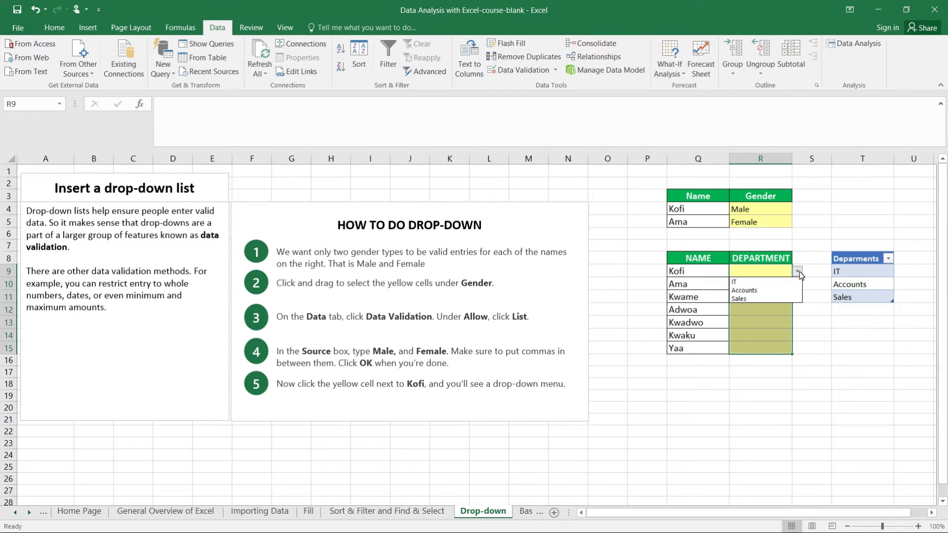
pyautogui.click(740, 290)
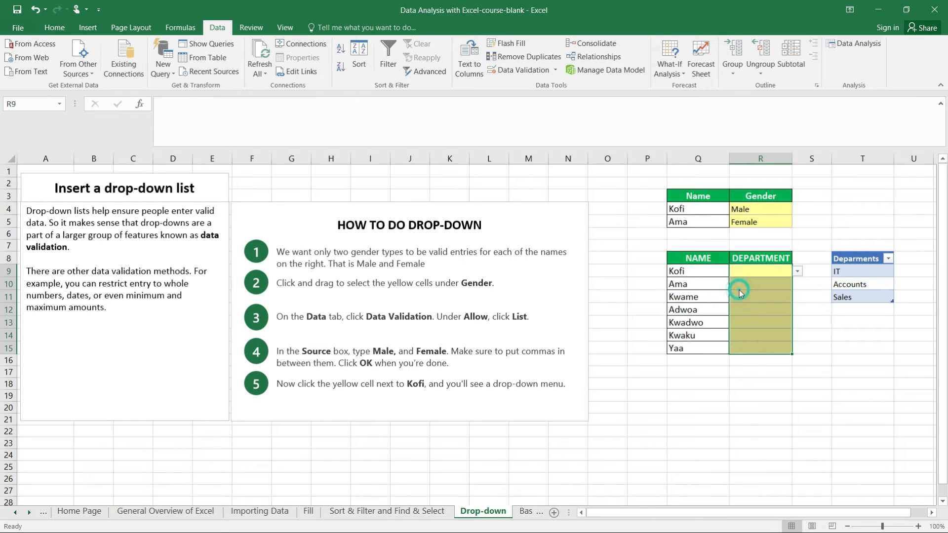
pyautogui.click(772, 285)
pyautogui.click(798, 284)
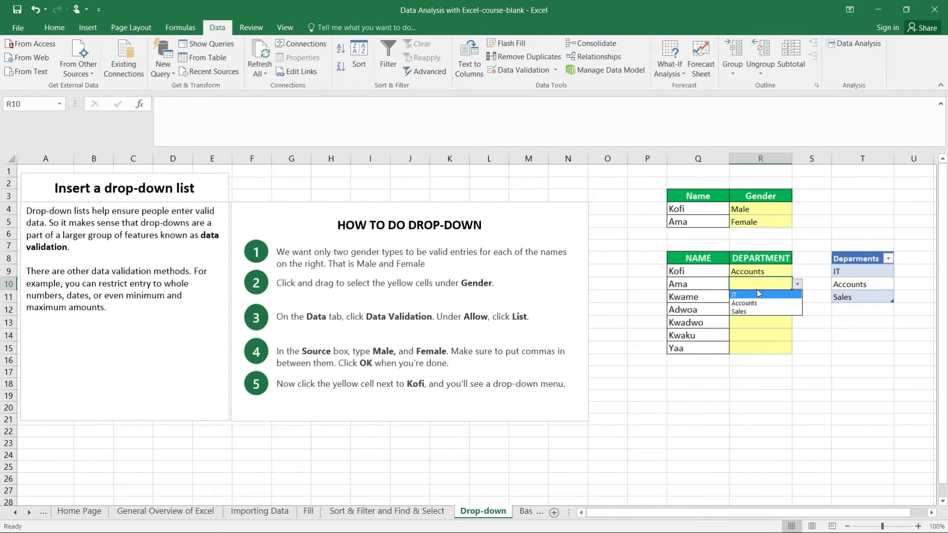
pyautogui.click(754, 295)
pyautogui.click(753, 296)
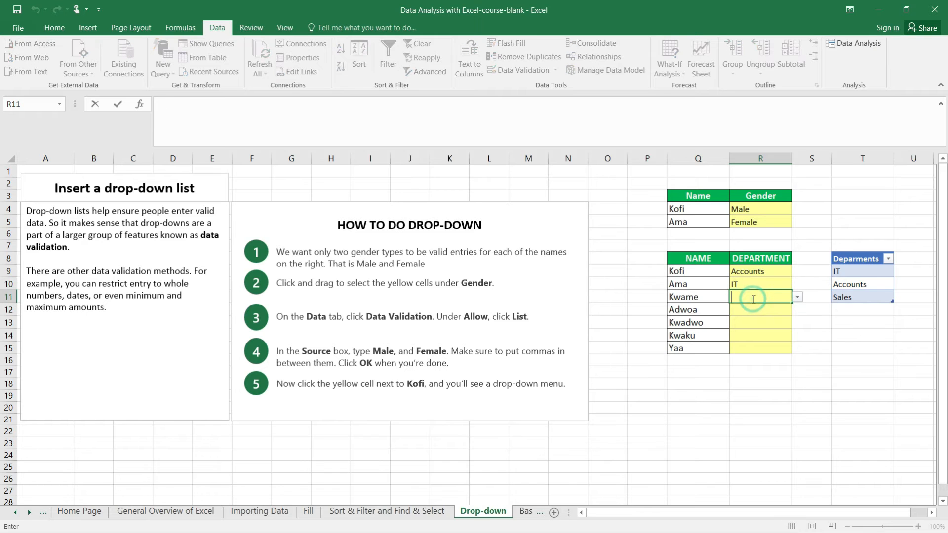
pyautogui.click(798, 297)
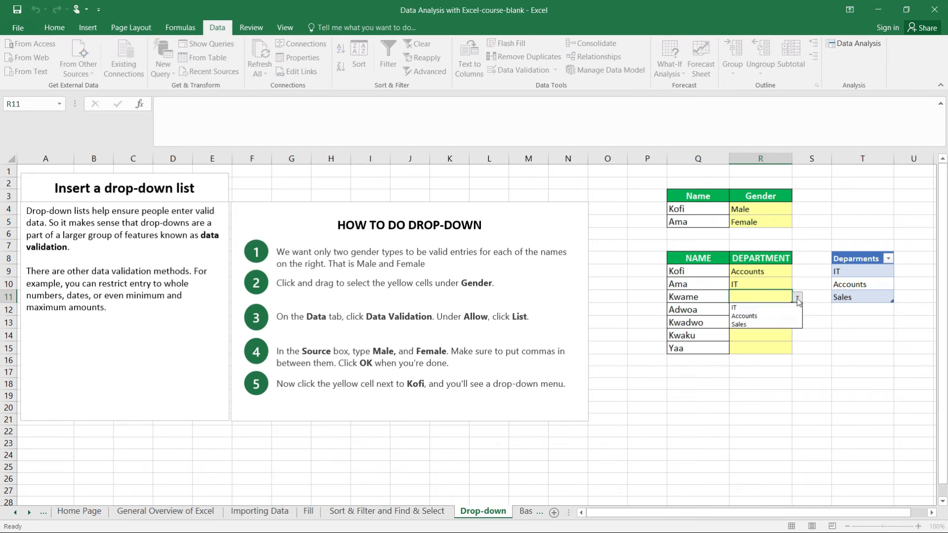
pyautogui.click(751, 325)
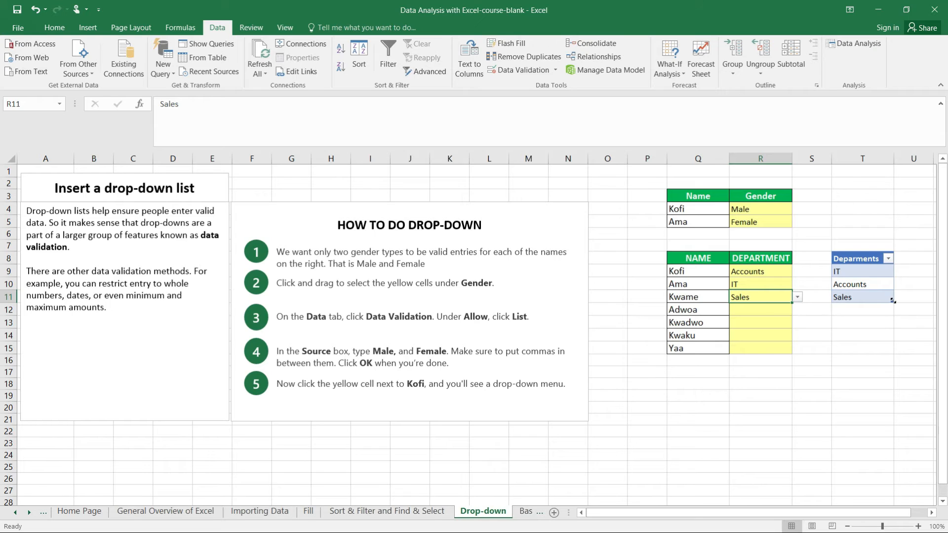
# - Extend the Deparments table down to row 13 and enter HR in T12
pyautogui.moveTo(893, 301); pyautogui.dragTo(892, 328)
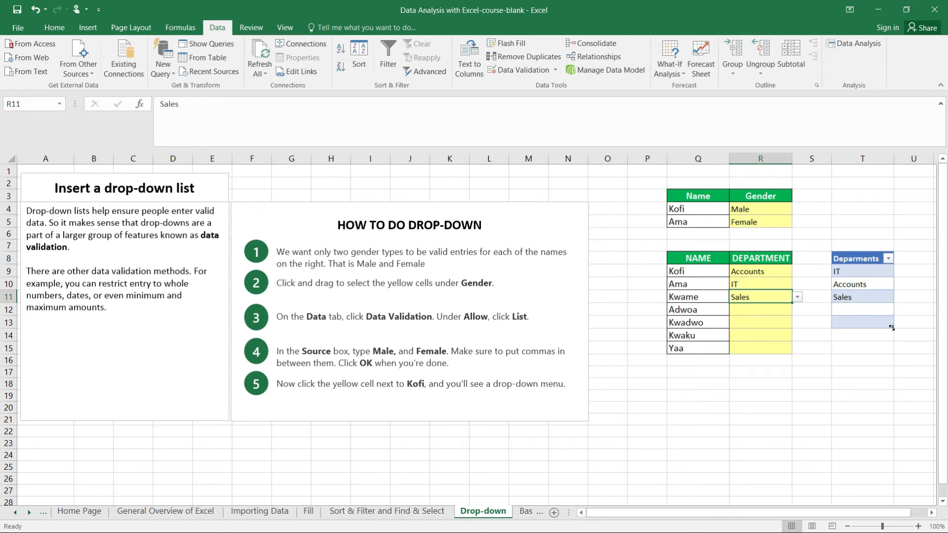
pyautogui.click(864, 310)
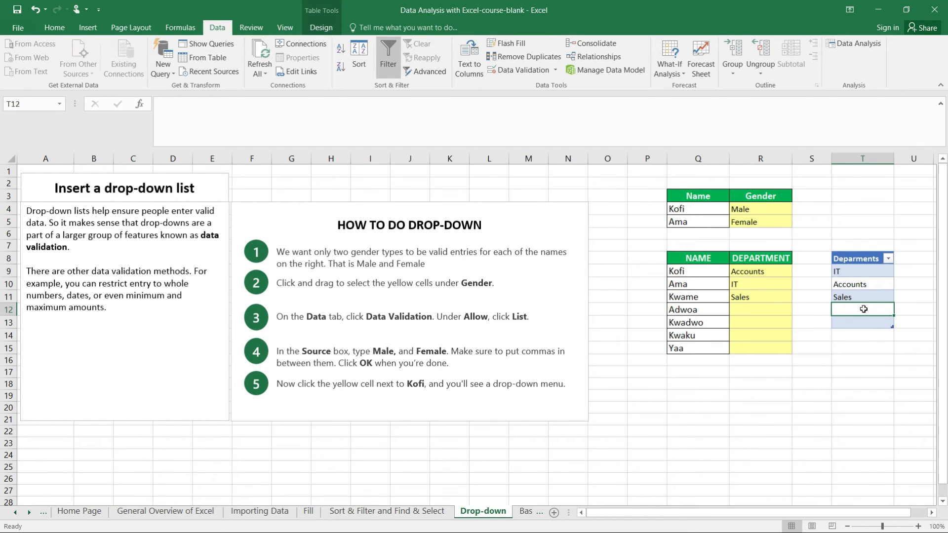
pyautogui.write('HR')
pyautogui.press('Return')
pyautogui.click(867, 312)
# - Choose HR from the drop-down list in the DEPARTMENT cell R12
pyautogui.click(758, 312)
pyautogui.click(798, 311)
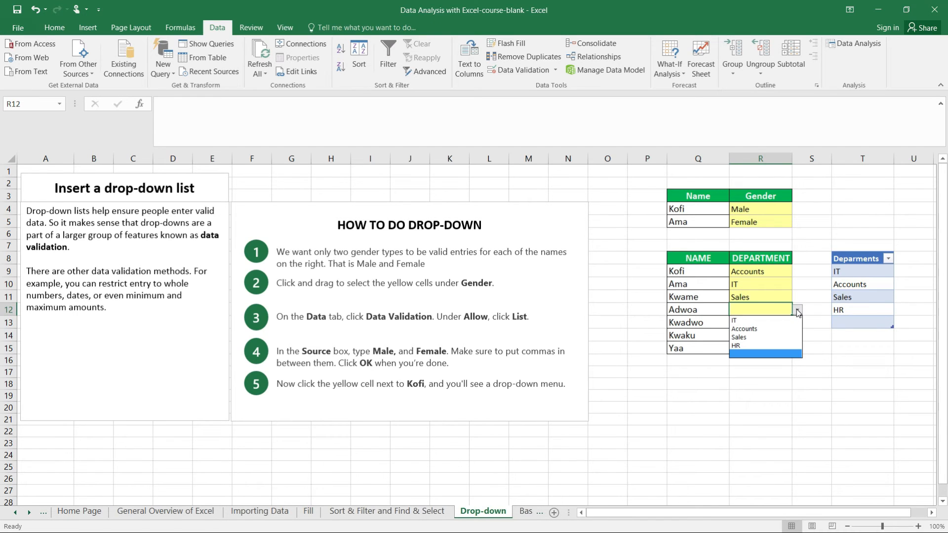
pyautogui.click(741, 346)
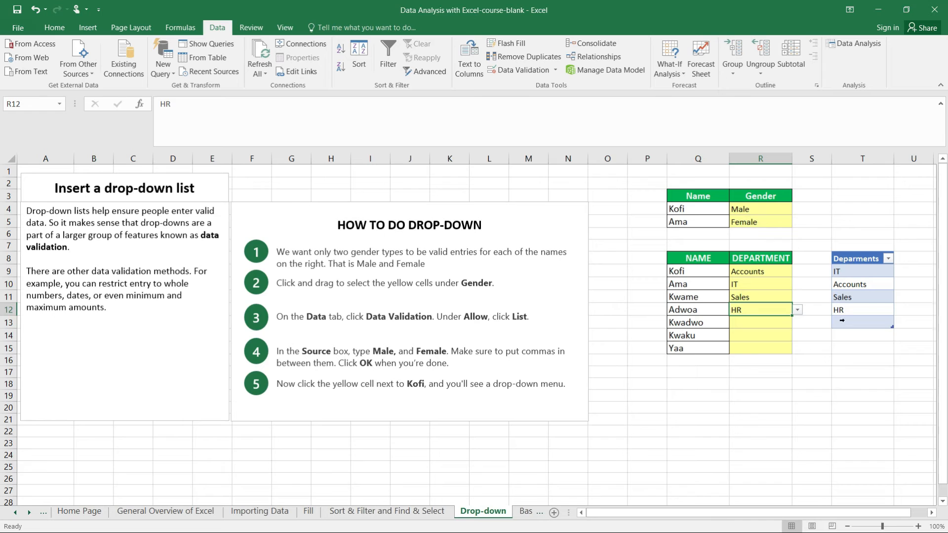
# - Enter Administration in the empty last row of the Deparments table, cell T13
pyautogui.moveTo(855, 259); pyautogui.dragTo(857, 320)
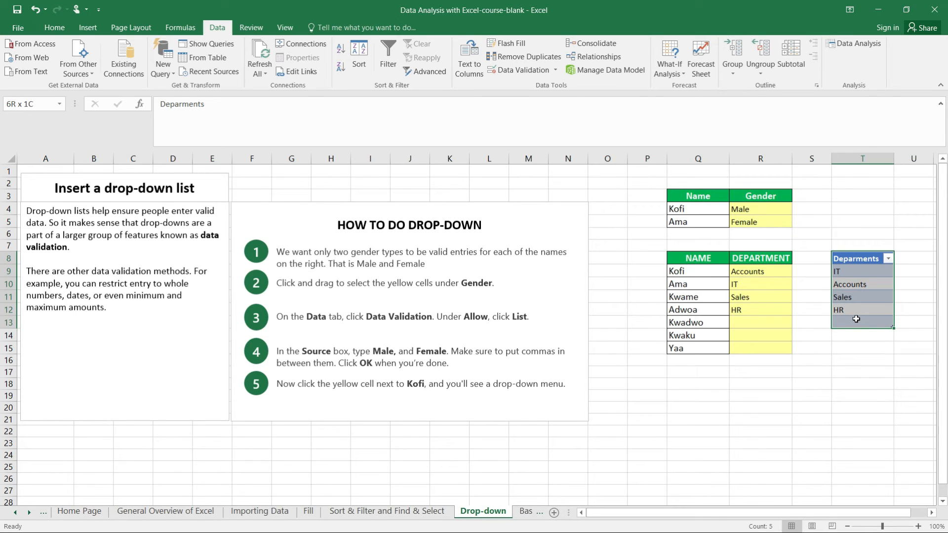
pyautogui.moveTo(856, 319); pyautogui.dragTo(856, 319)
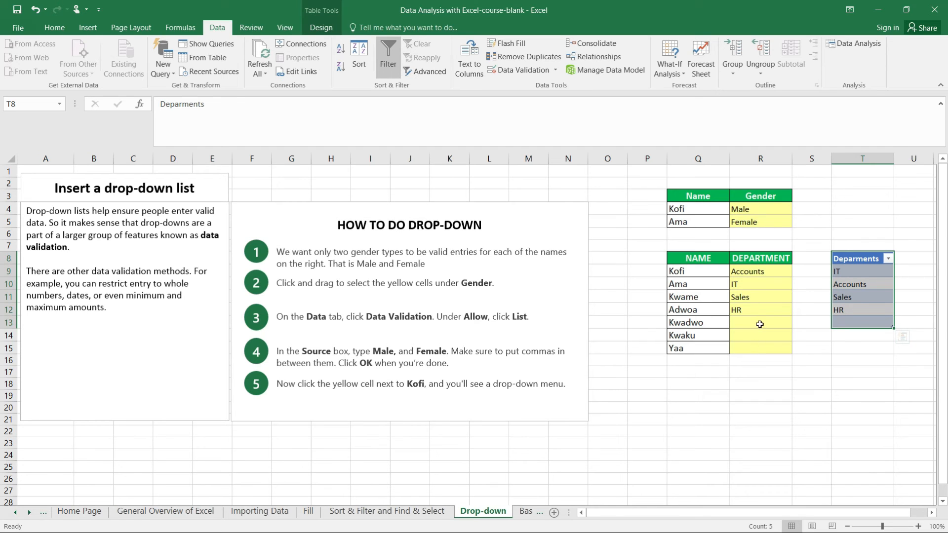
pyautogui.click(847, 322)
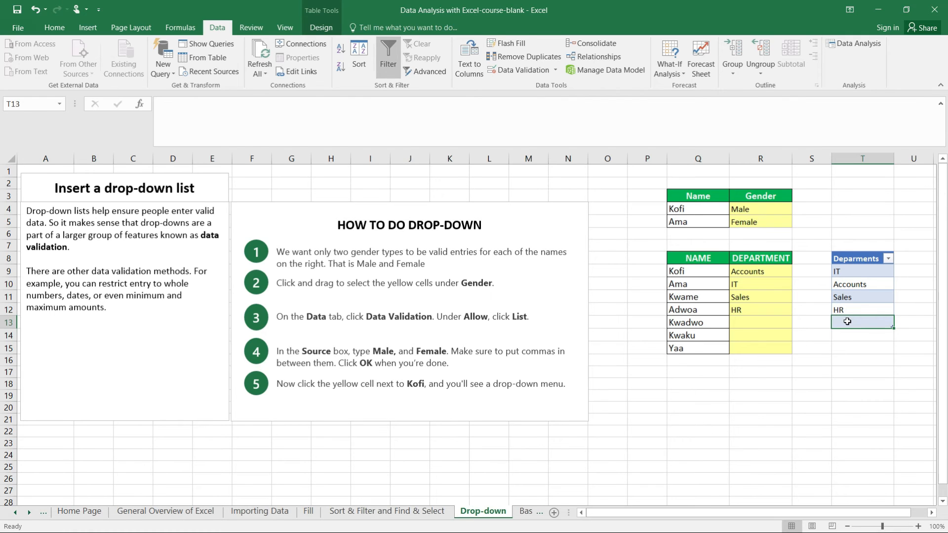
pyautogui.write('Administration')
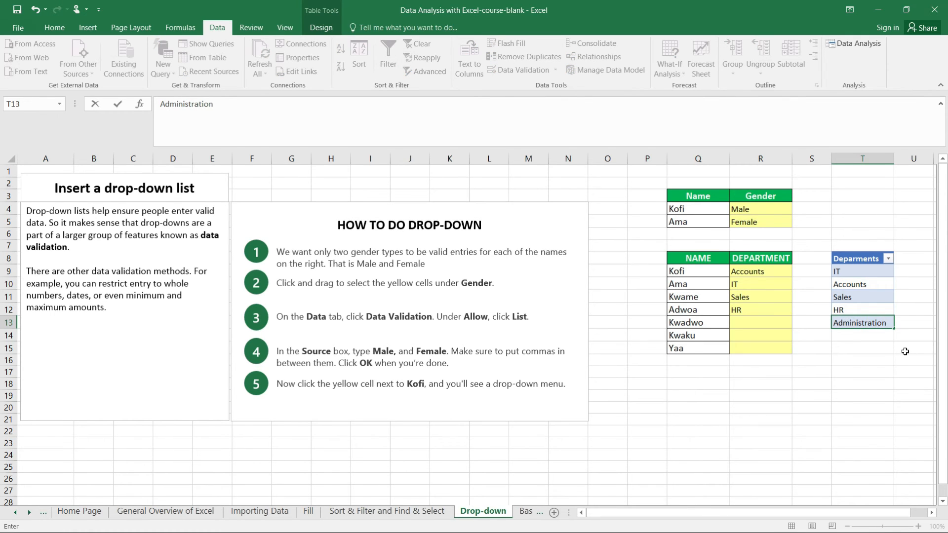
pyautogui.click(905, 352)
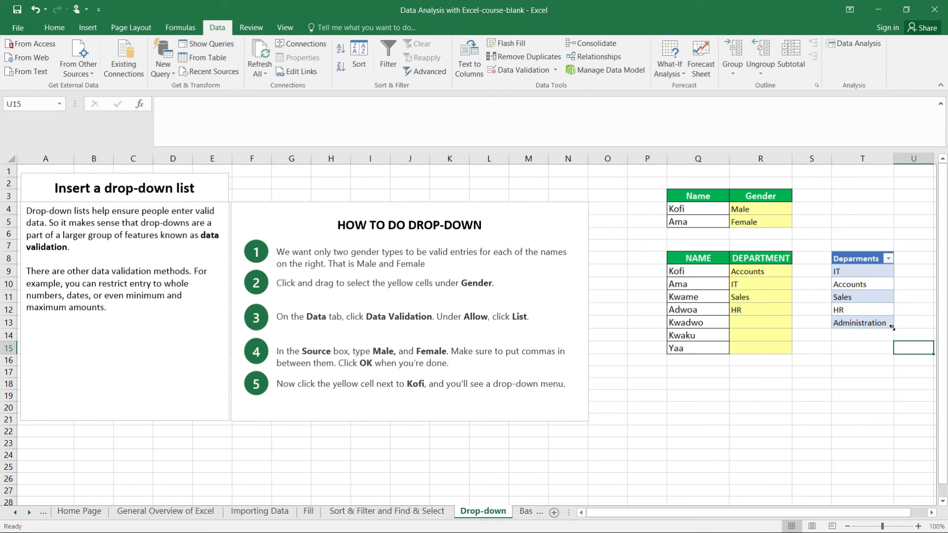
# - Extend the Deparments table down to row 19 and enter Marketing in T14
pyautogui.moveTo(893, 325); pyautogui.dragTo(893, 399)
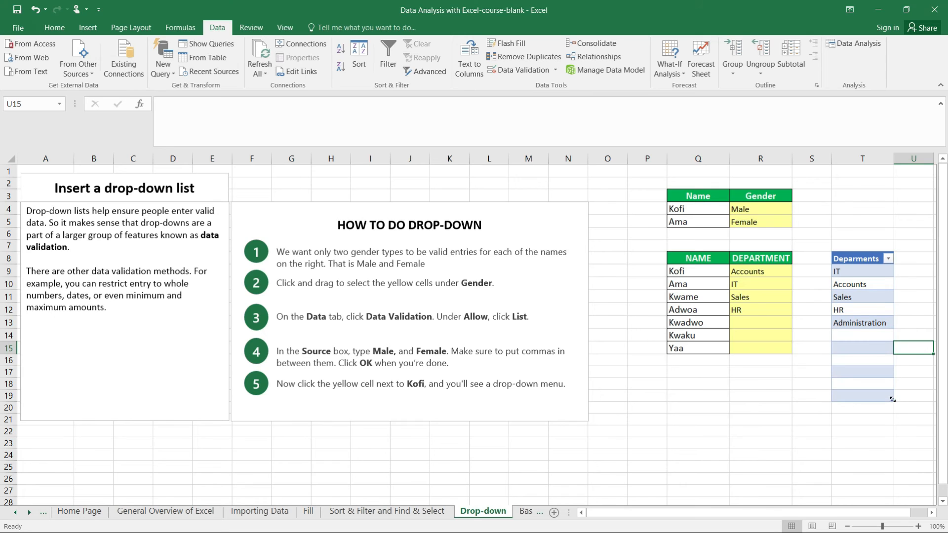
pyautogui.click(873, 338)
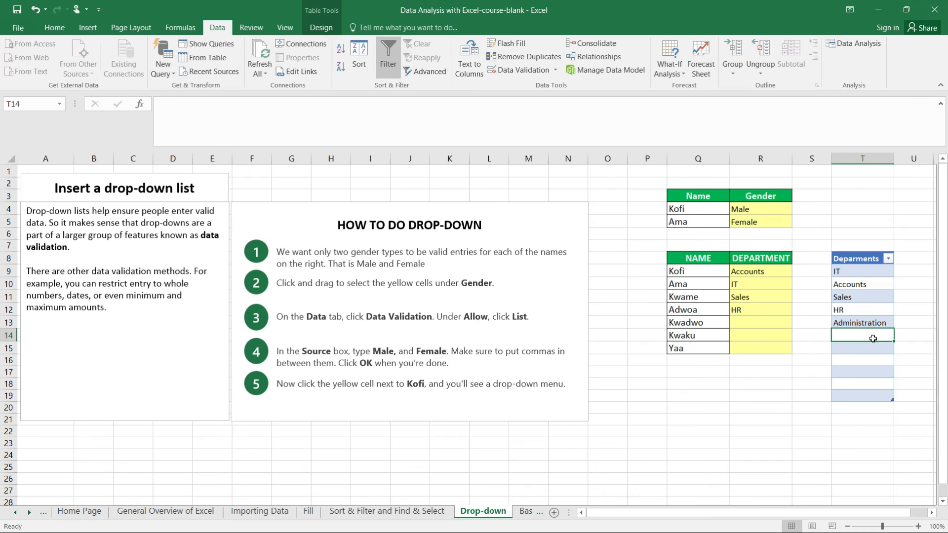
pyautogui.write('Marketing')
pyautogui.press('Return')
pyautogui.click(881, 336)
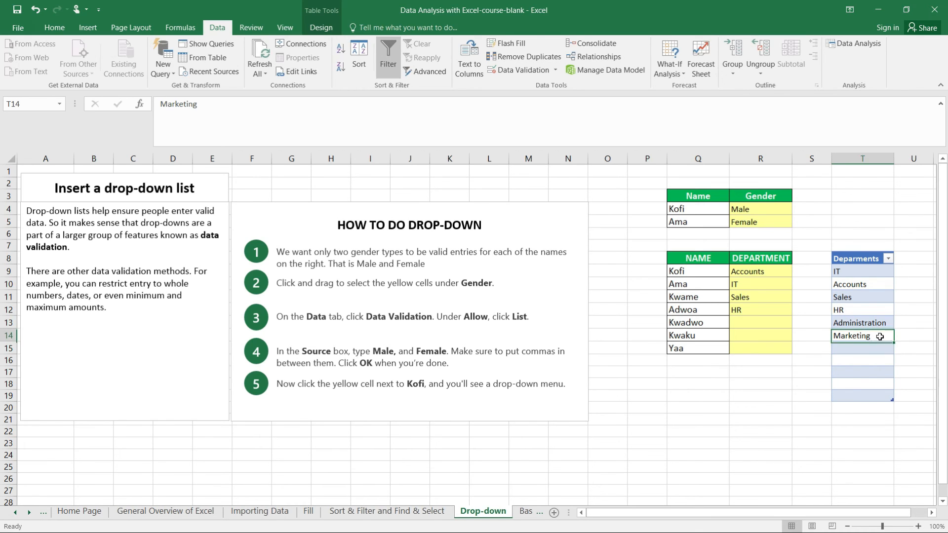
# - Check the department choices offered by the drop-down list in R13, leaving the cell empty, and return to Gender cell R4
pyautogui.click(780, 323)
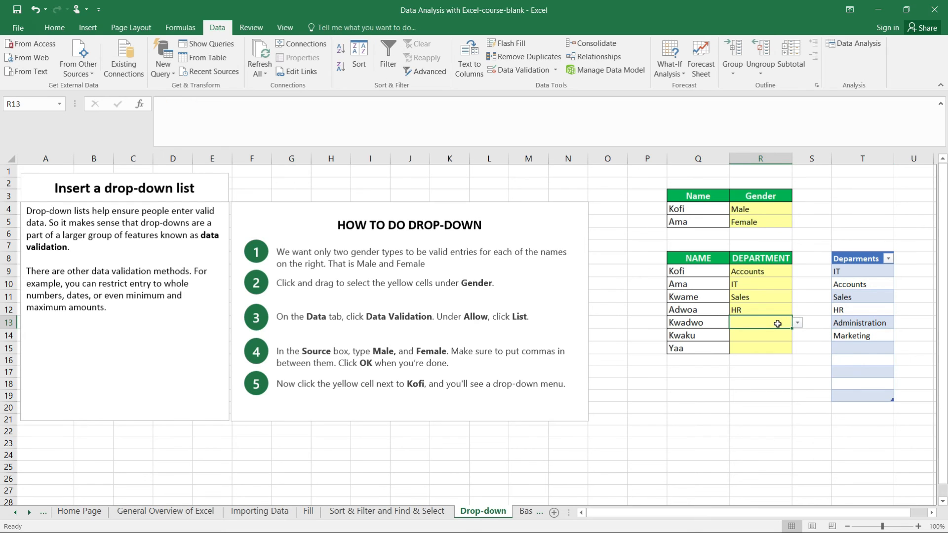
pyautogui.click(798, 323)
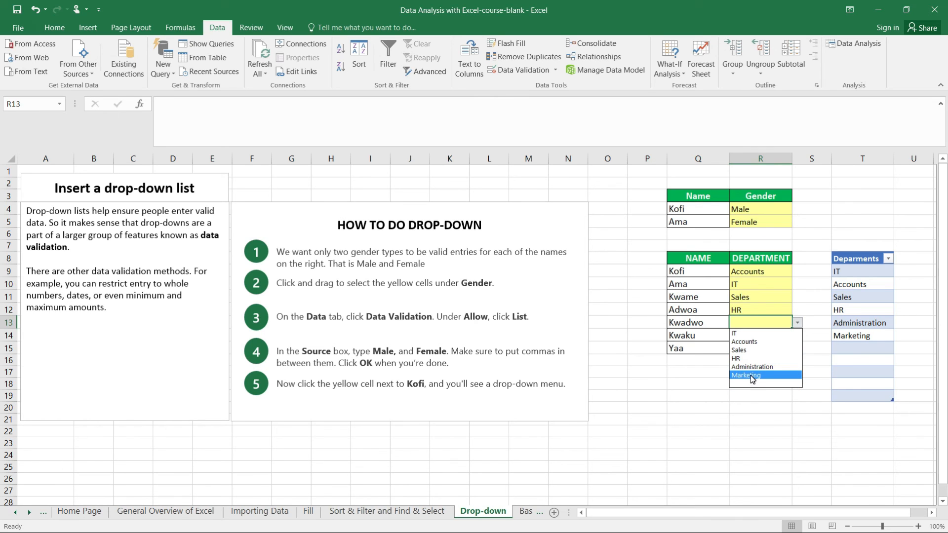
pyautogui.click(762, 212)
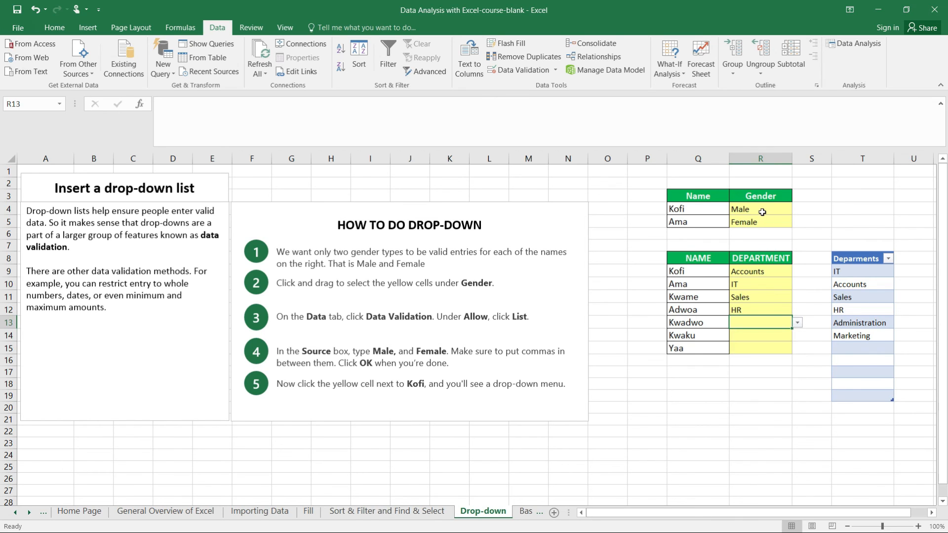
pyautogui.click(763, 212)
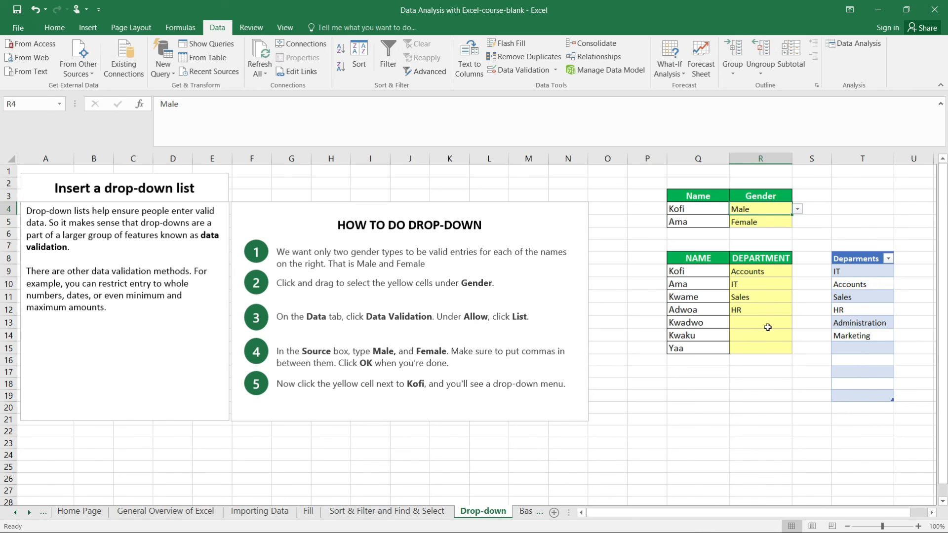
# - Fill the DEPARTMENT cells R13, R14 and R15 from their drop-down lists with IT, Administration and Marketing
pyautogui.click(783, 323)
pyautogui.click(797, 323)
pyautogui.click(748, 335)
pyautogui.click(763, 335)
pyautogui.click(796, 338)
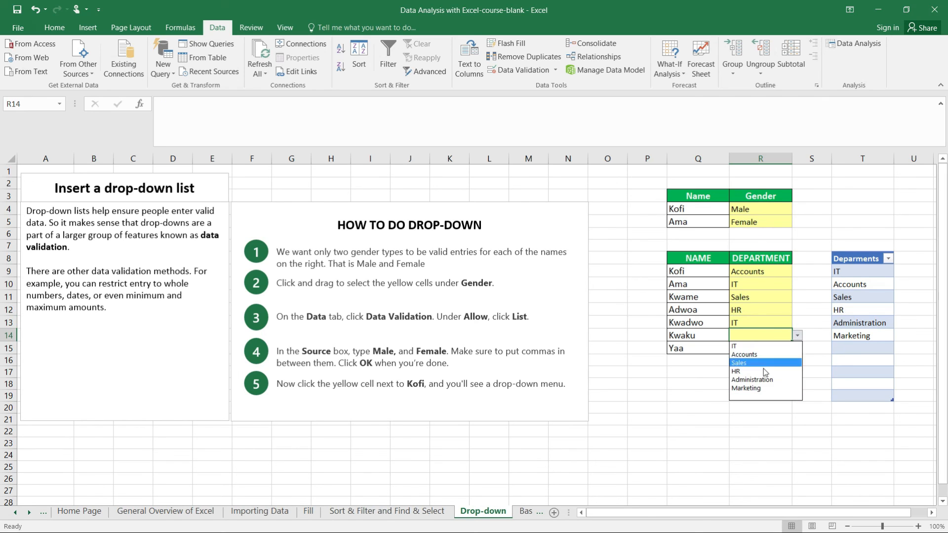
pyautogui.click(756, 379)
pyautogui.click(769, 347)
pyautogui.click(798, 349)
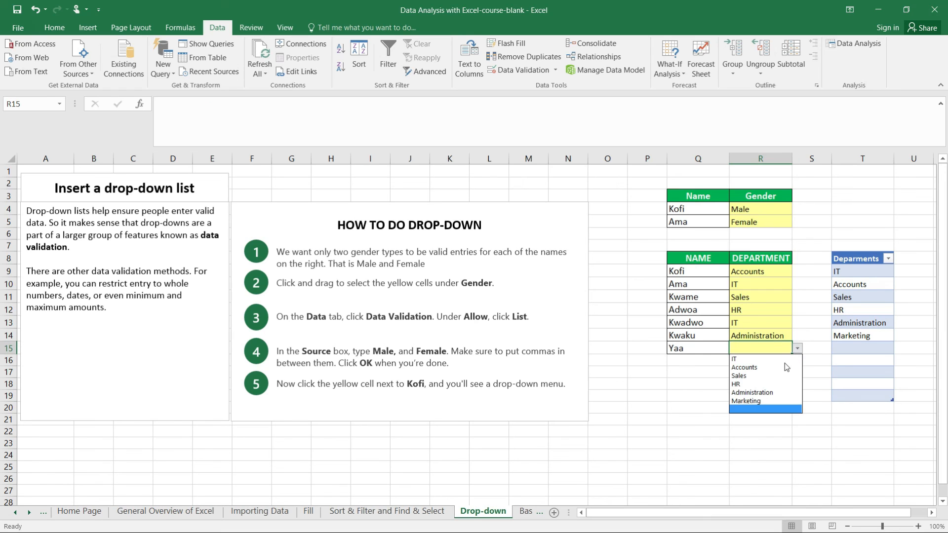
pyautogui.click(757, 401)
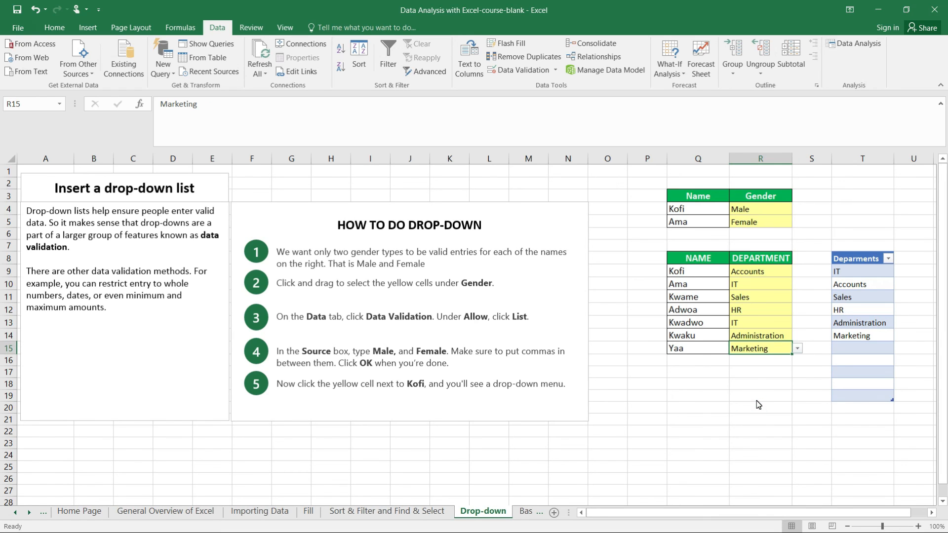